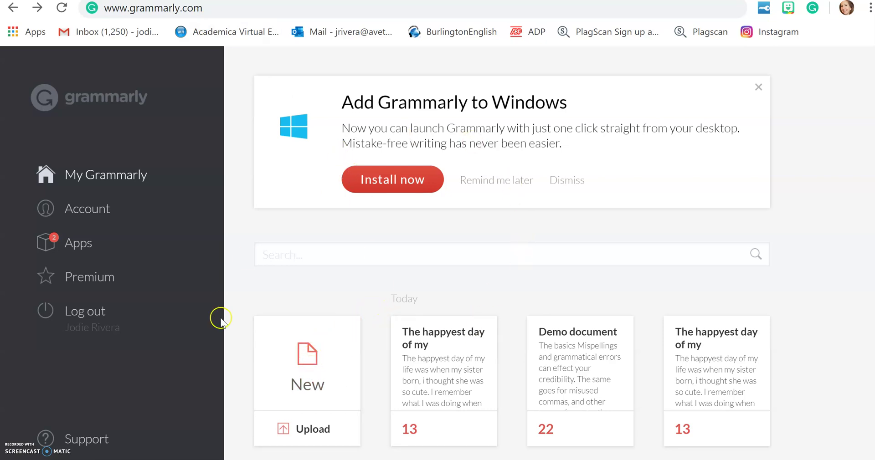
Step: Create a new blank document and paste the 'happyest day of my life' paragraph into it
click(311, 371)
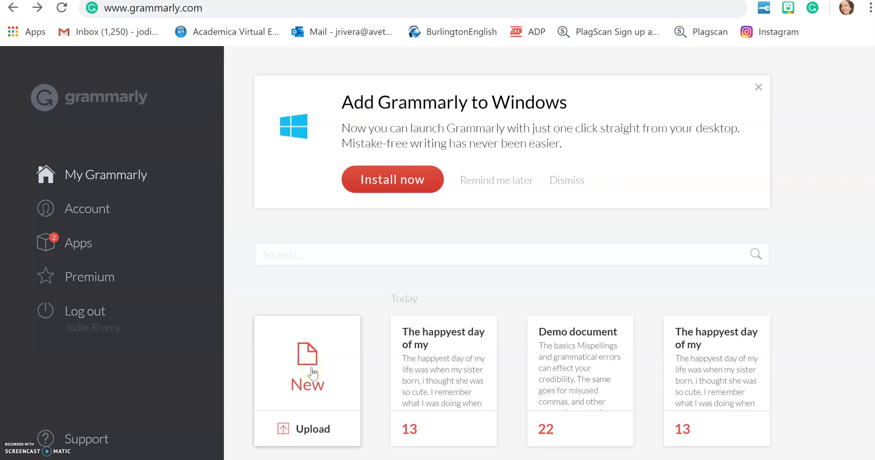
click(297, 377)
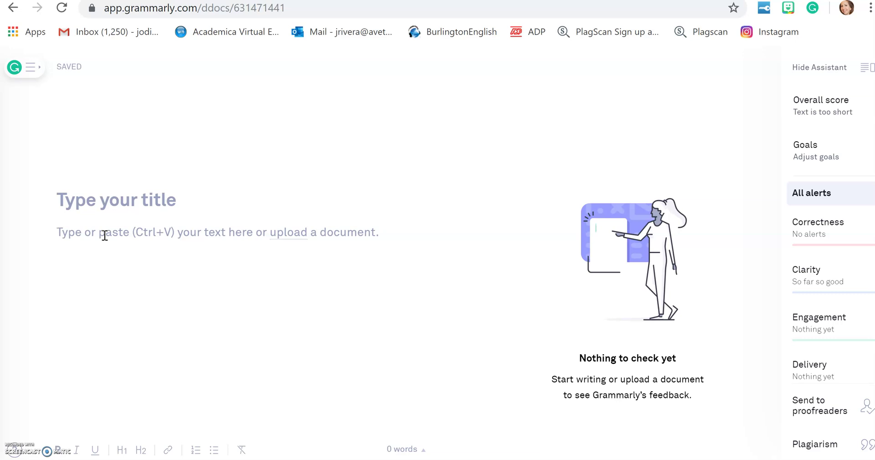
click(287, 236)
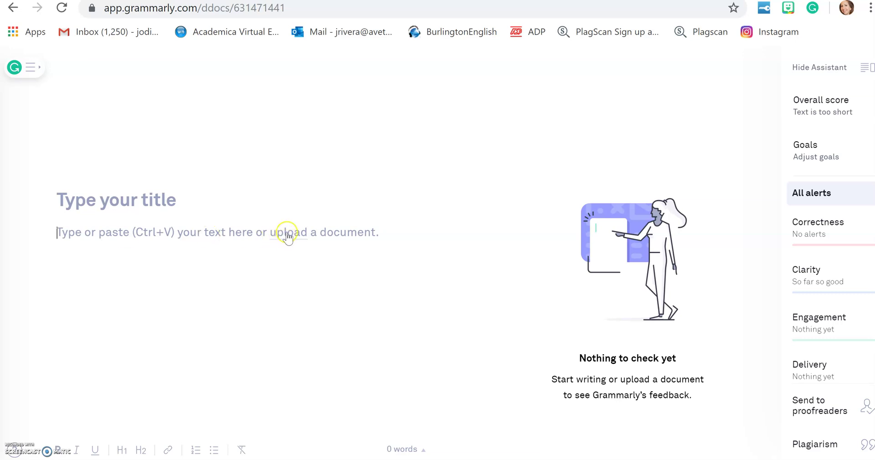
right_click(112, 238)
click(175, 122)
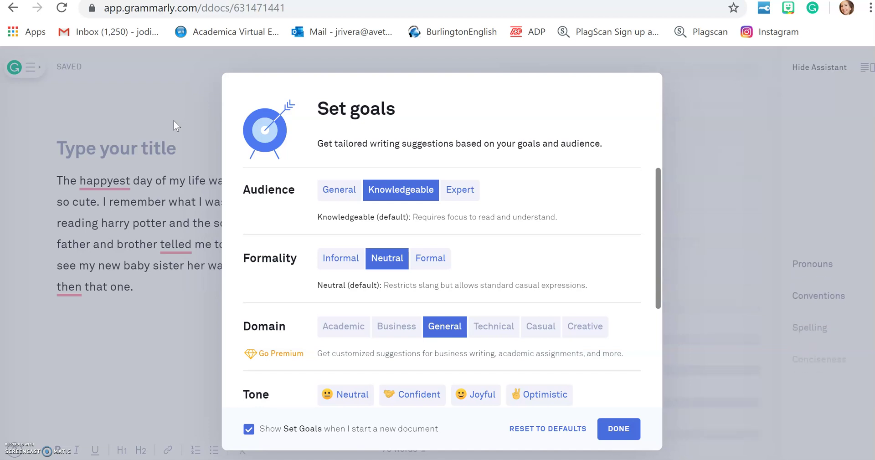
Step: Set writing goals to General audience, Formal formality and Optimistic tone, then confirm them
click(341, 195)
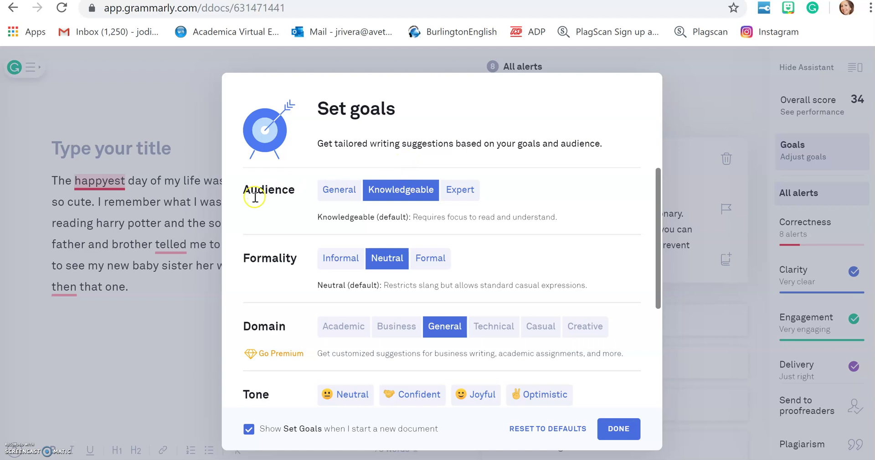
click(344, 196)
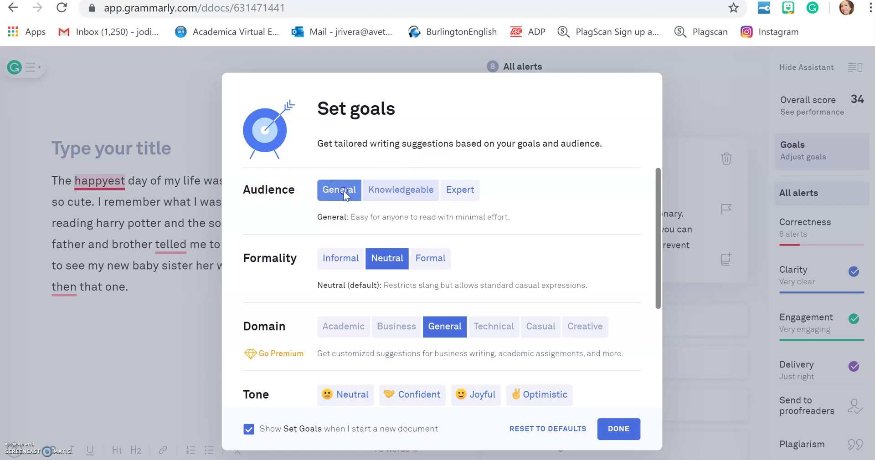
click(388, 258)
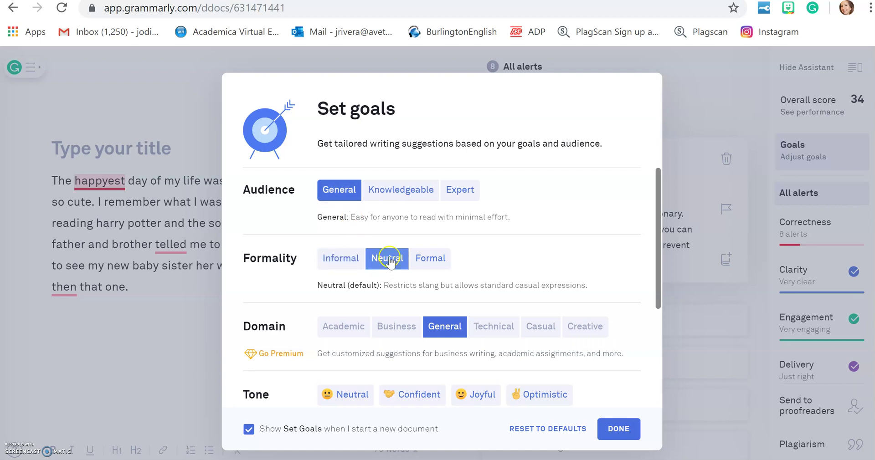
click(431, 260)
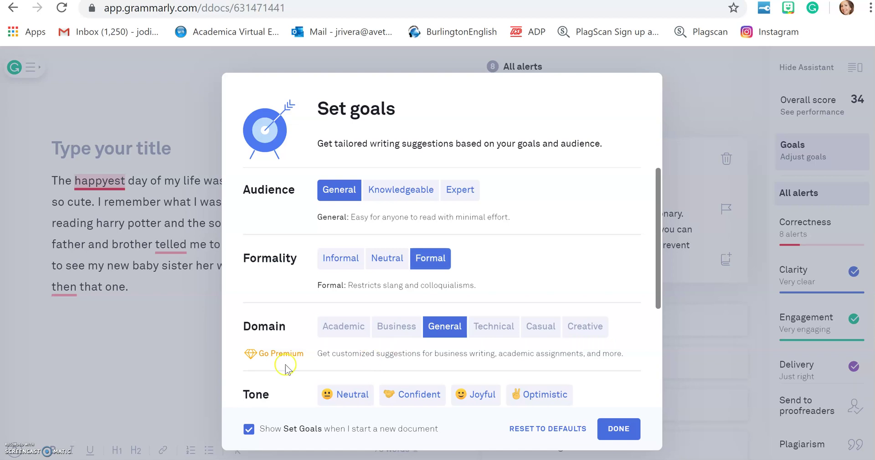
click(451, 325)
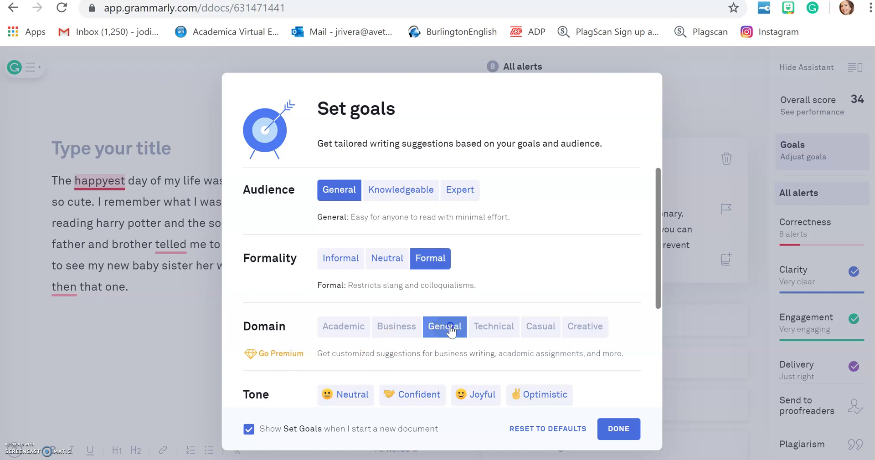
click(573, 406)
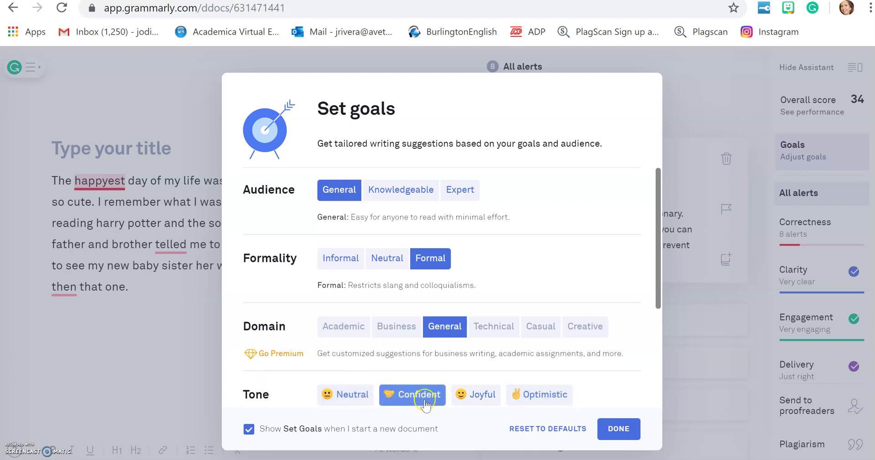
click(547, 399)
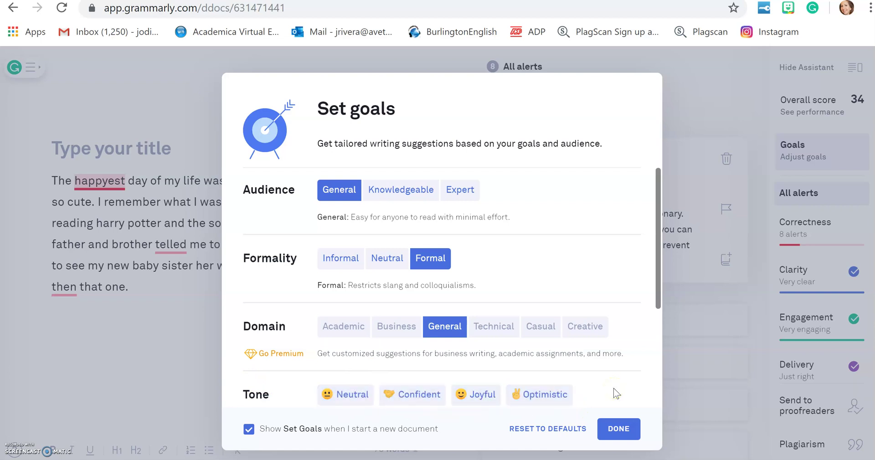
click(601, 375)
click(617, 431)
Step: Accept the spelling correction changing 'happyest' to 'happiest'
click(233, 348)
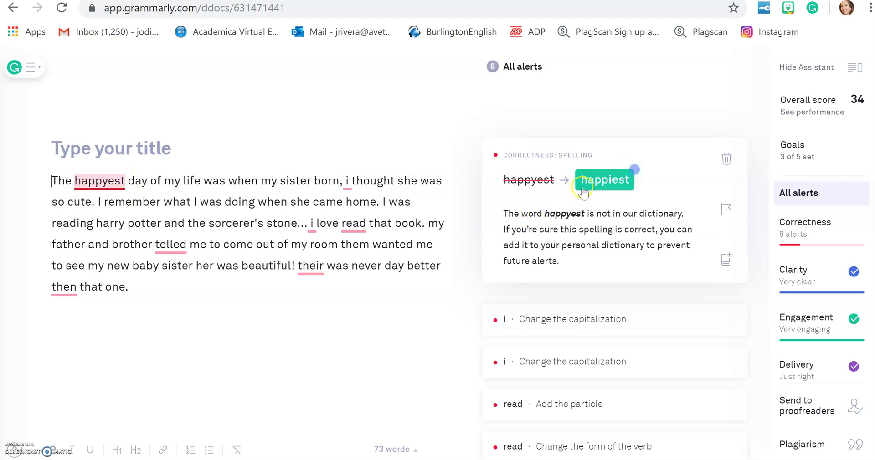
click(618, 185)
click(617, 182)
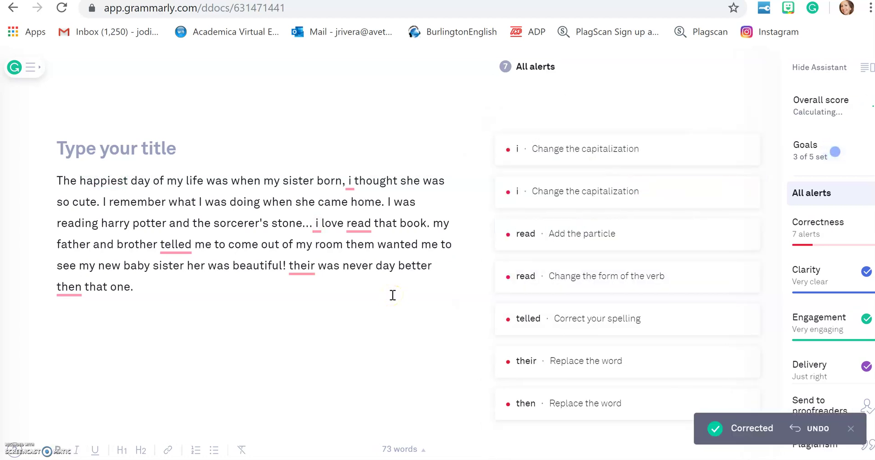
Step: Accept the capitalization fix so the text reads 'born, I thought'
click(348, 184)
click(352, 181)
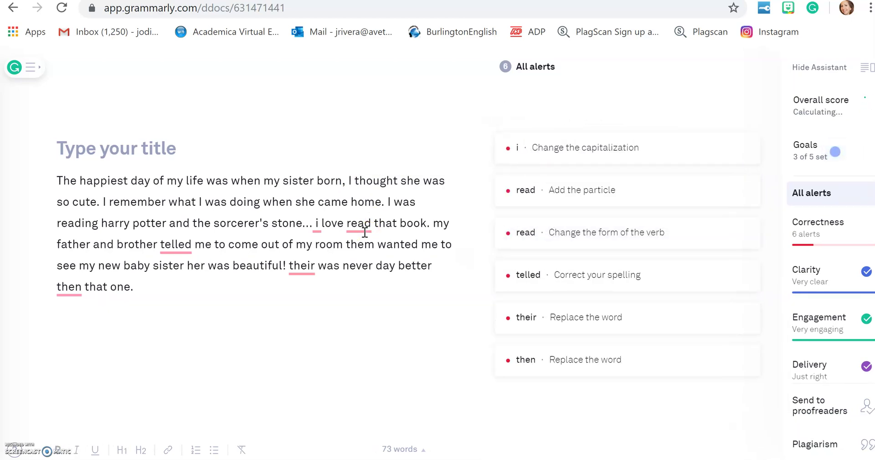
click(247, 280)
Step: Capitalise 'I' before love and insert 'to' so it reads 'I love to read that book'
click(318, 224)
key(BackSpace)
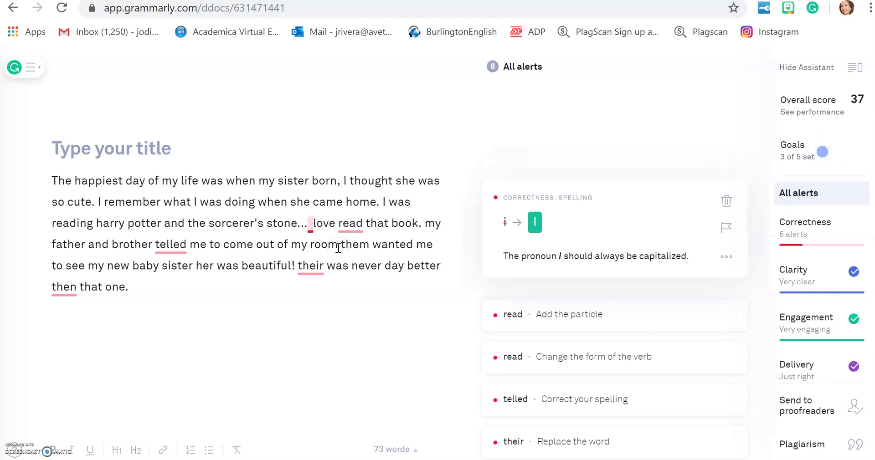
text(I)
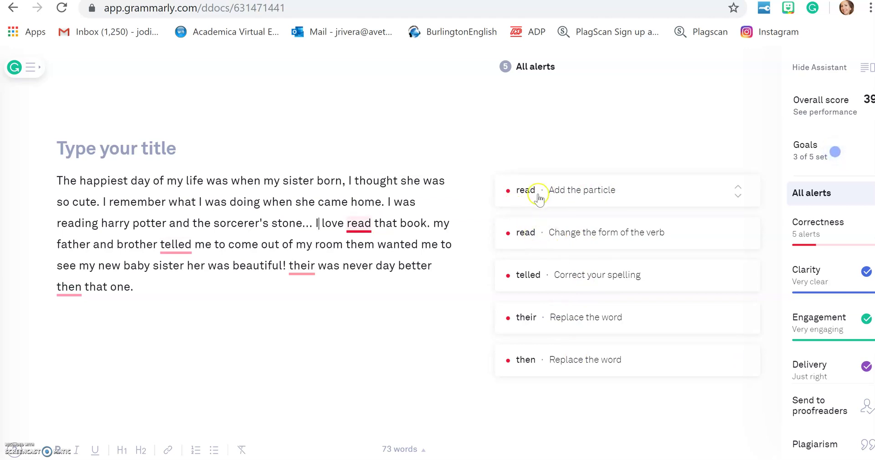
mouse_move(628, 190)
click(727, 195)
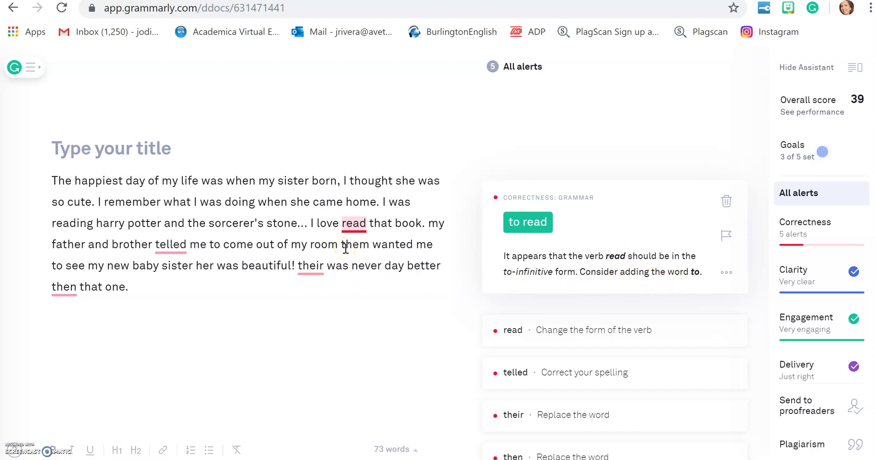
text(to)
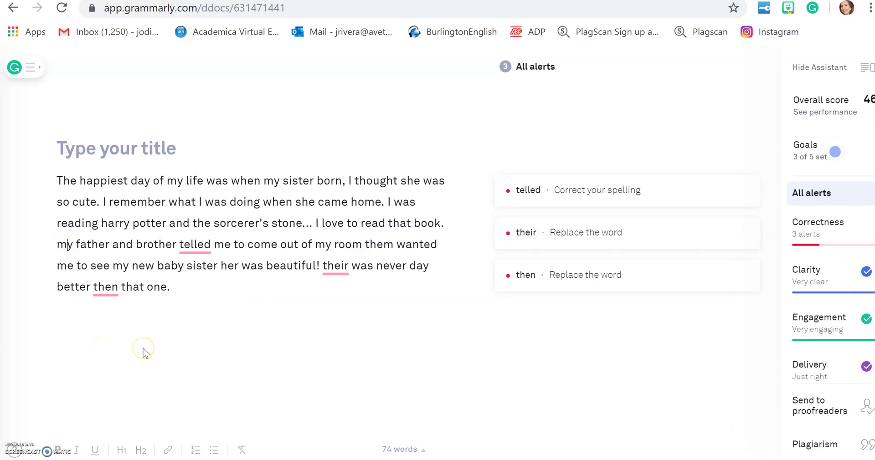
Step: Capitalise 'My father' and retype 'telled' as 'told'
key(BackSpace)
text(M)
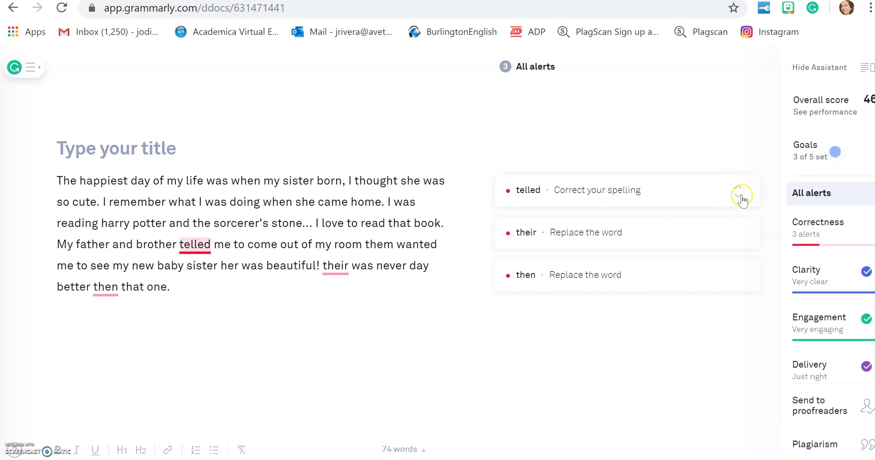
click(738, 195)
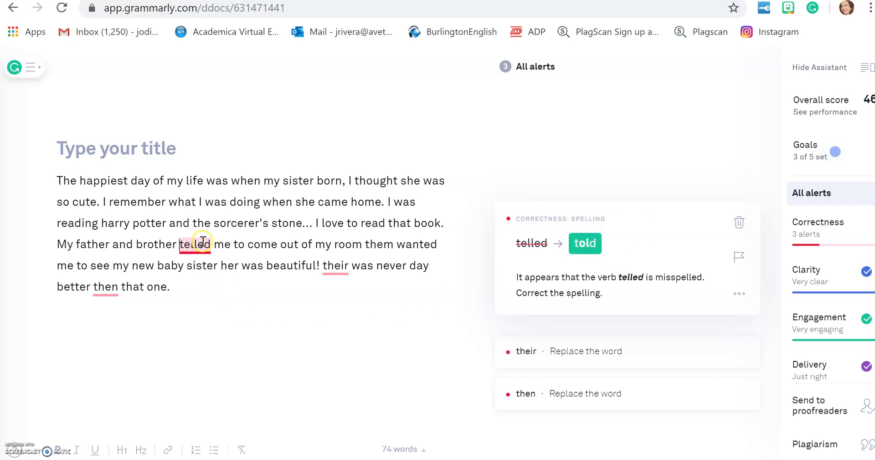
drag(203, 242, 194, 244)
click(210, 245)
key(BackSpace)
key(BackSpace)
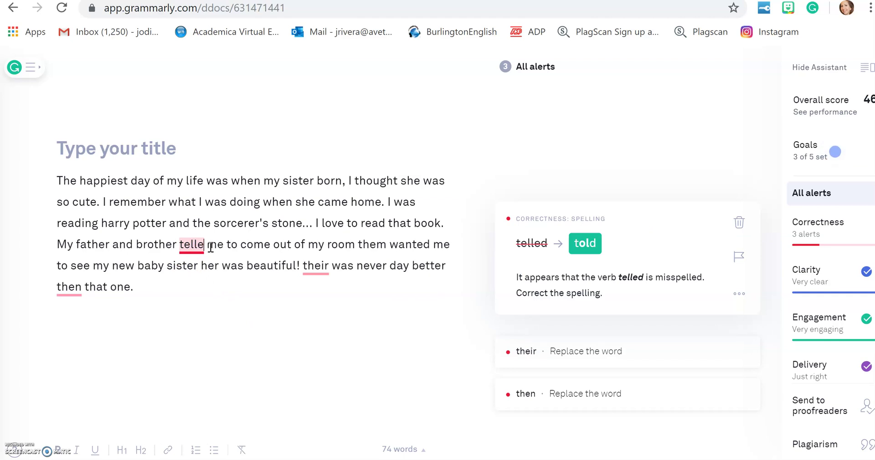
key(BackSpace)
key(BackSpace)
key(BackSpace)
text(old)
click(240, 205)
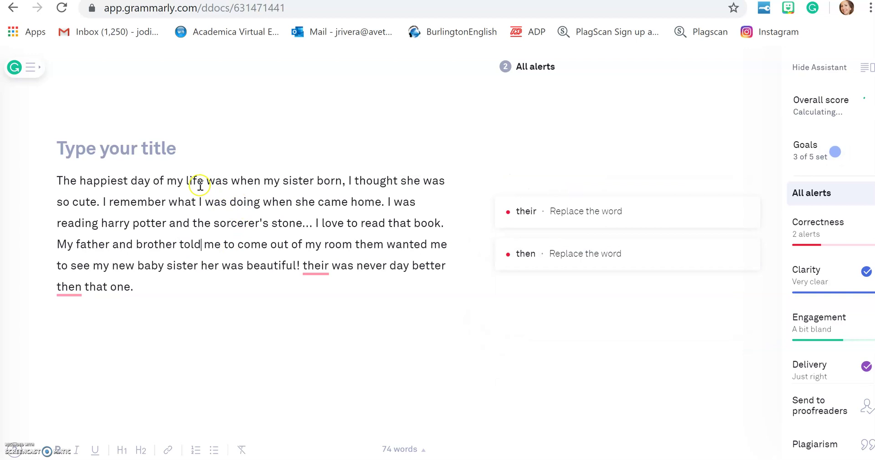